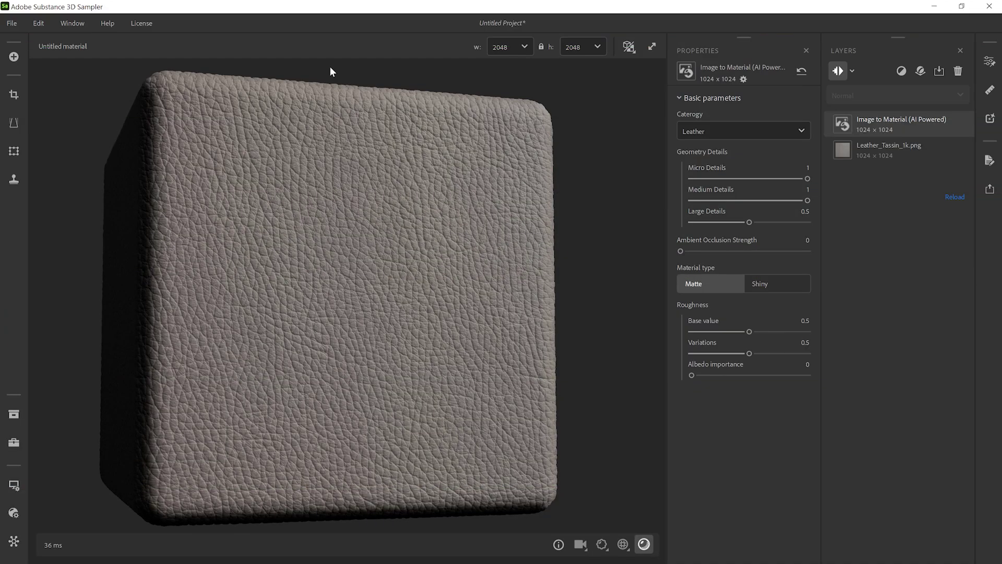
Zoom in on the leather cube and add an Upscale filter, found by searching 'upsc', to the stack
right_drag(330, 67, 349, 341)
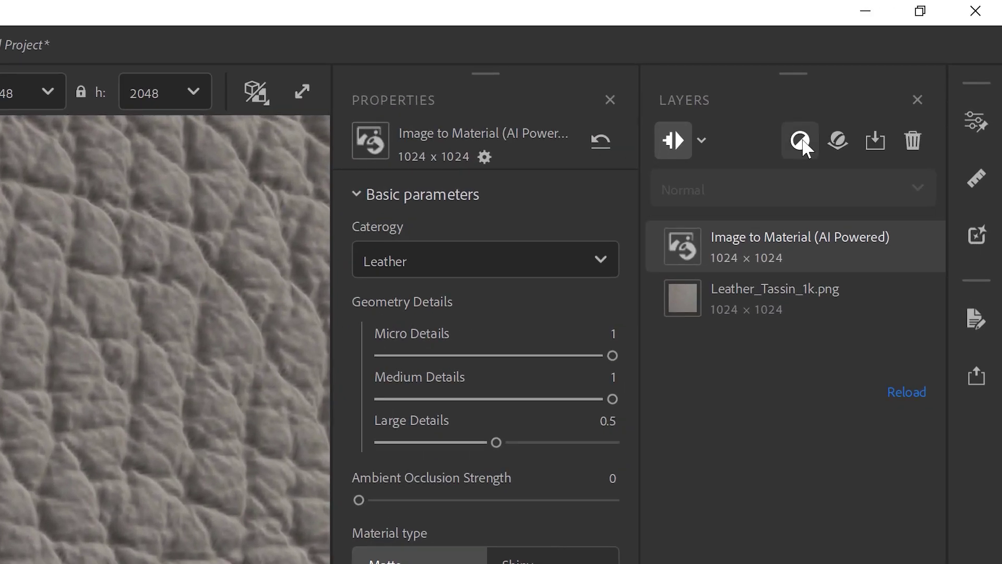
click(902, 72)
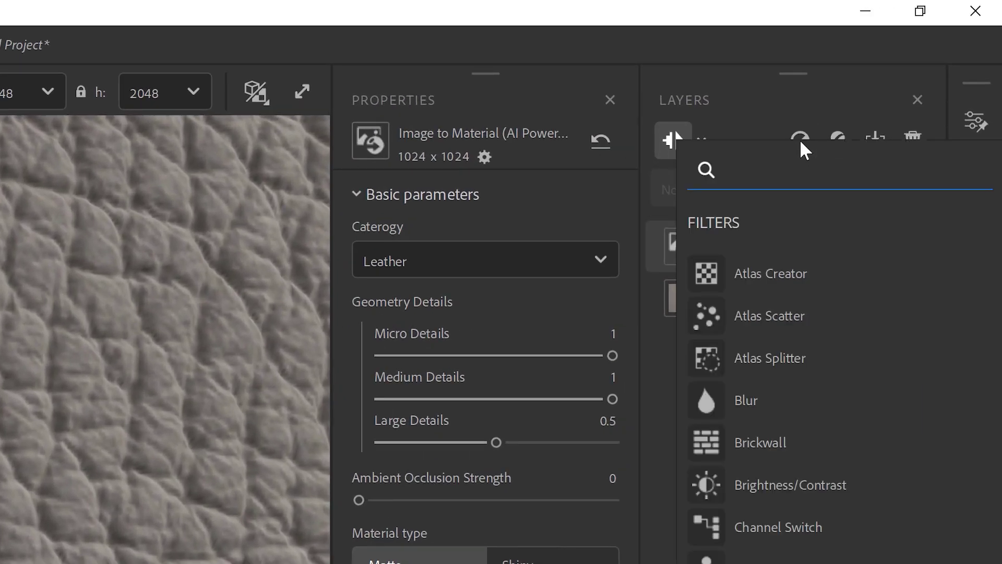
text(upsc)
click(773, 273)
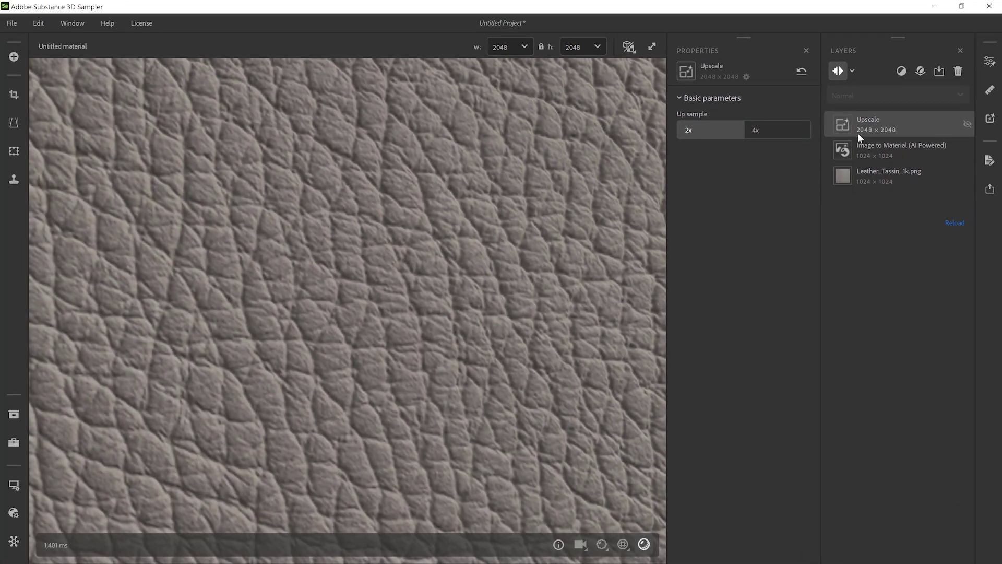
Set the Upscale layer's Up sample to 4x for a 4096 x 4096 output
click(771, 130)
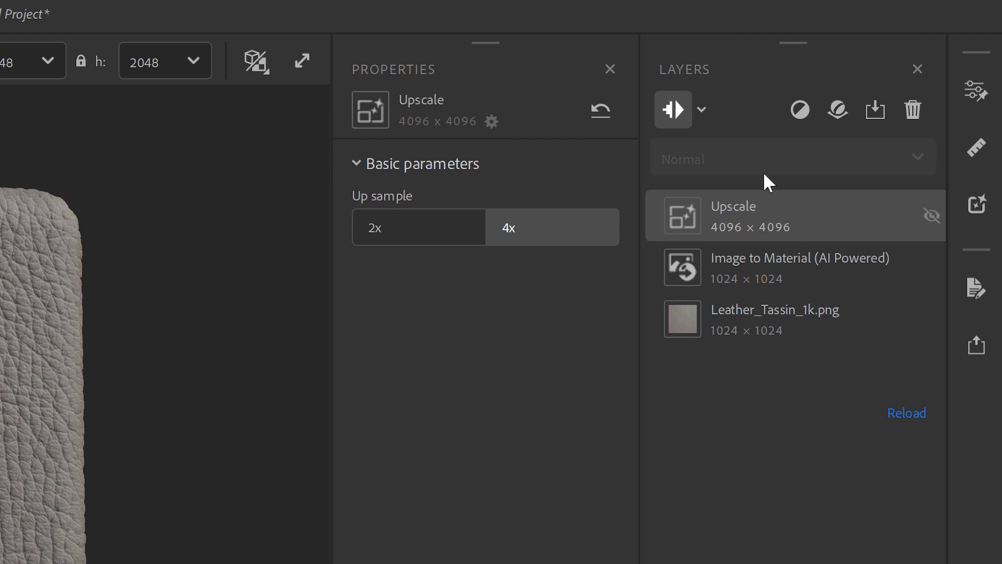
Toggle the layer resolution readouts off and back on, and inspect the resolution-mode options without changing them
click(674, 109)
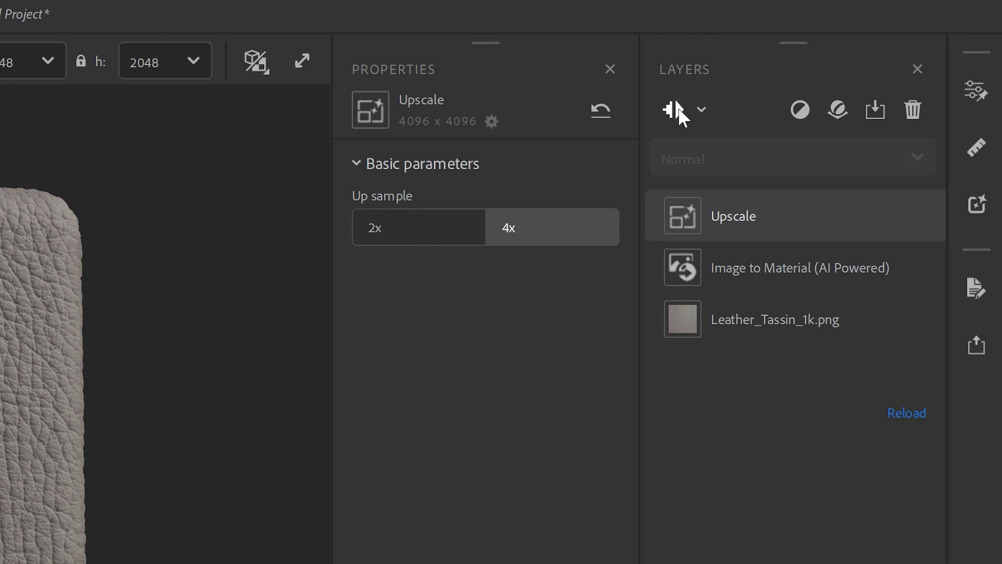
click(674, 109)
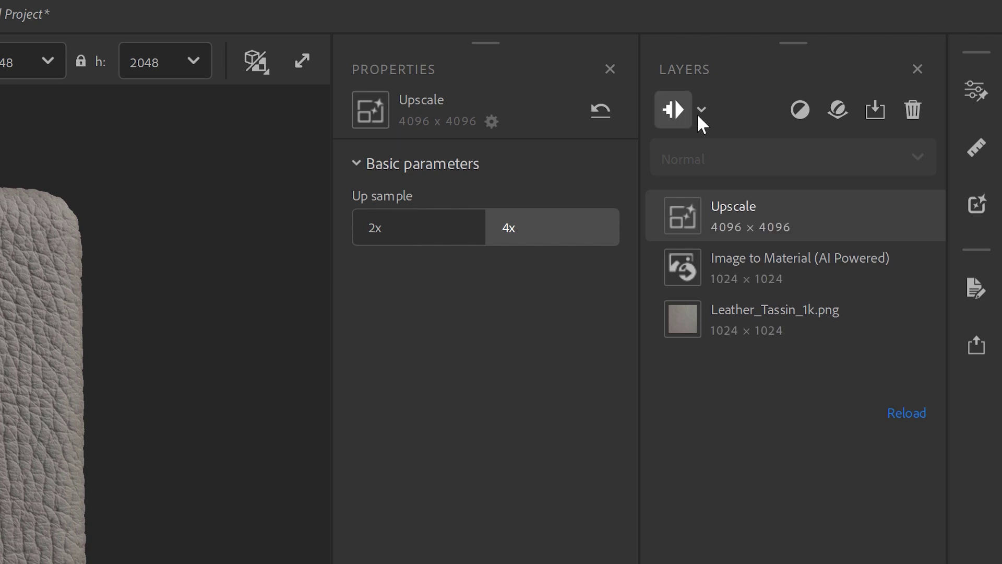
click(702, 110)
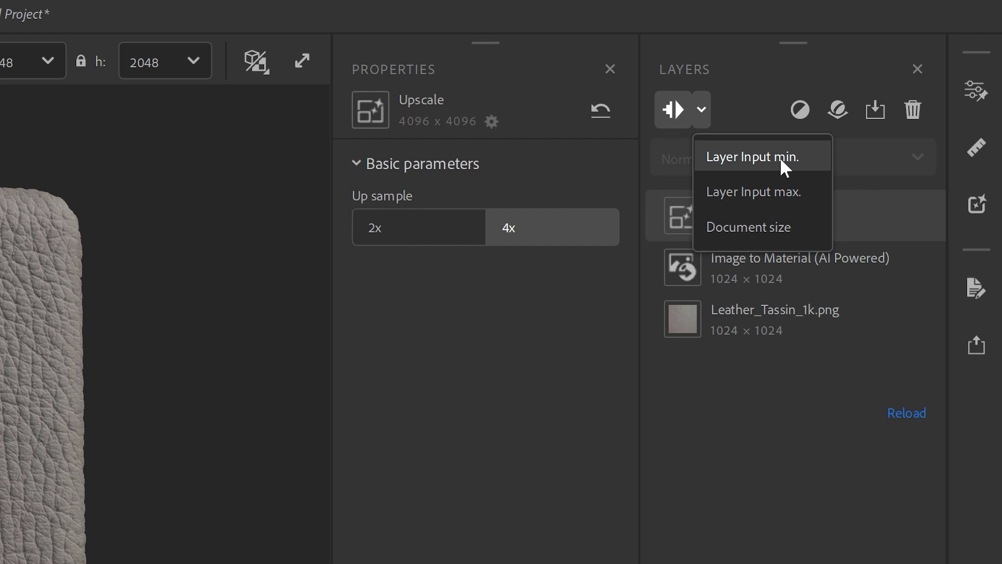
click(870, 226)
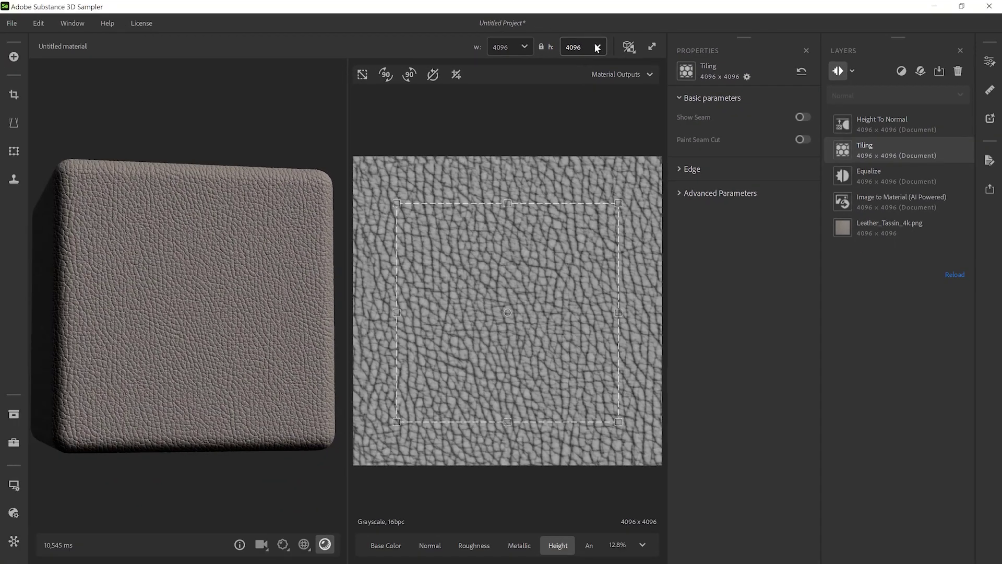
Switch the document size to 1024 x 1024, then back to 4096 x 4096
click(595, 91)
click(573, 140)
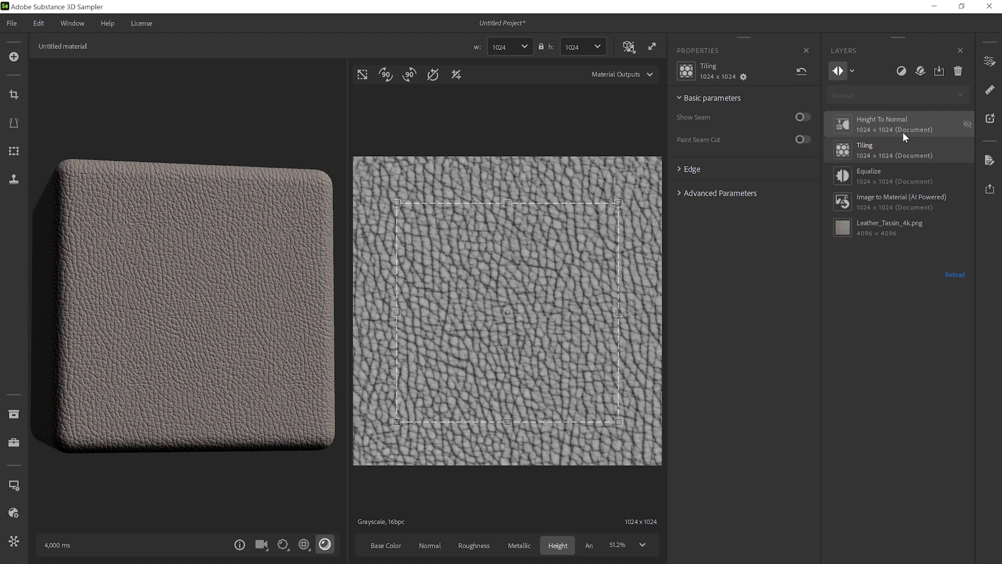
scroll(519, 278, up, 3)
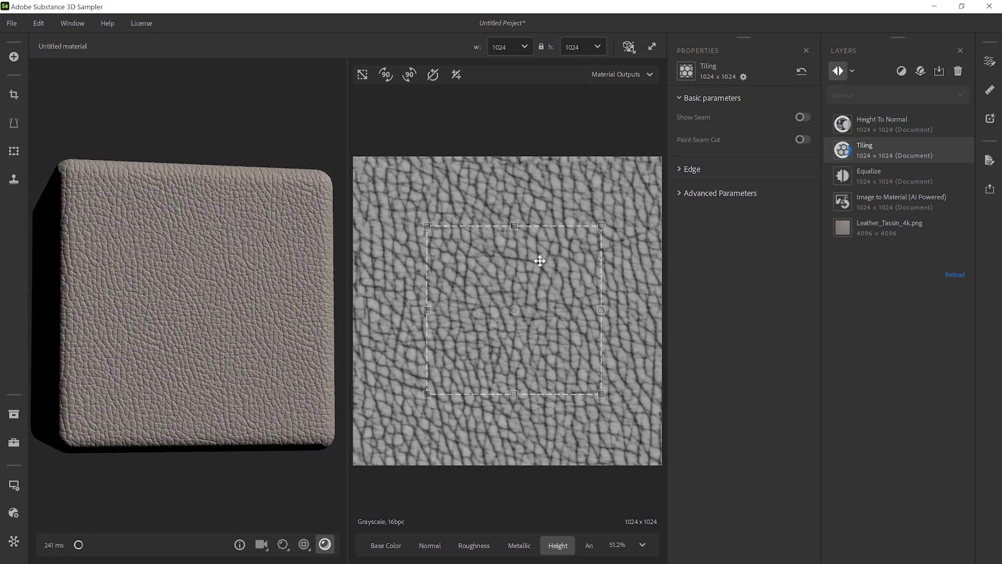
click(595, 47)
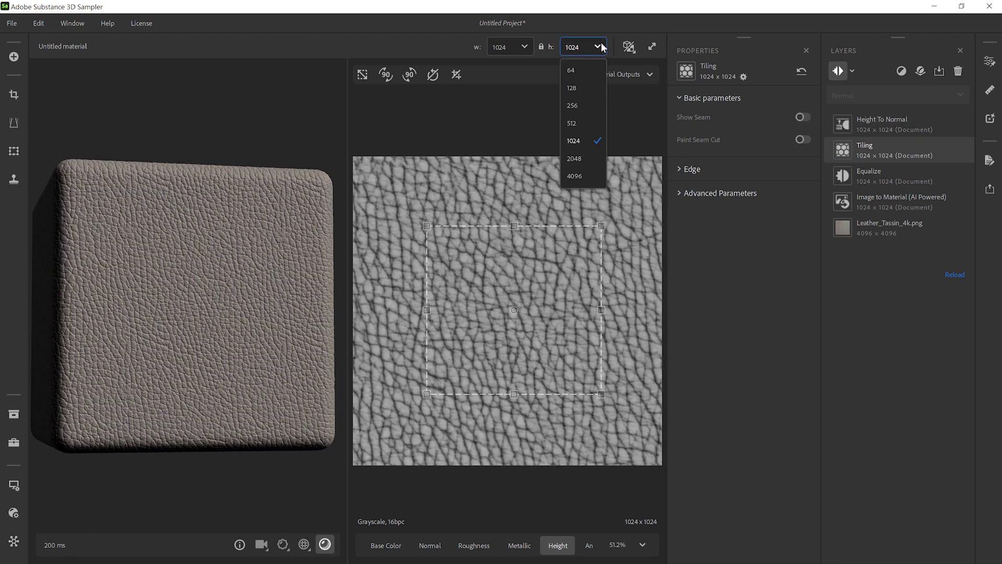
click(588, 180)
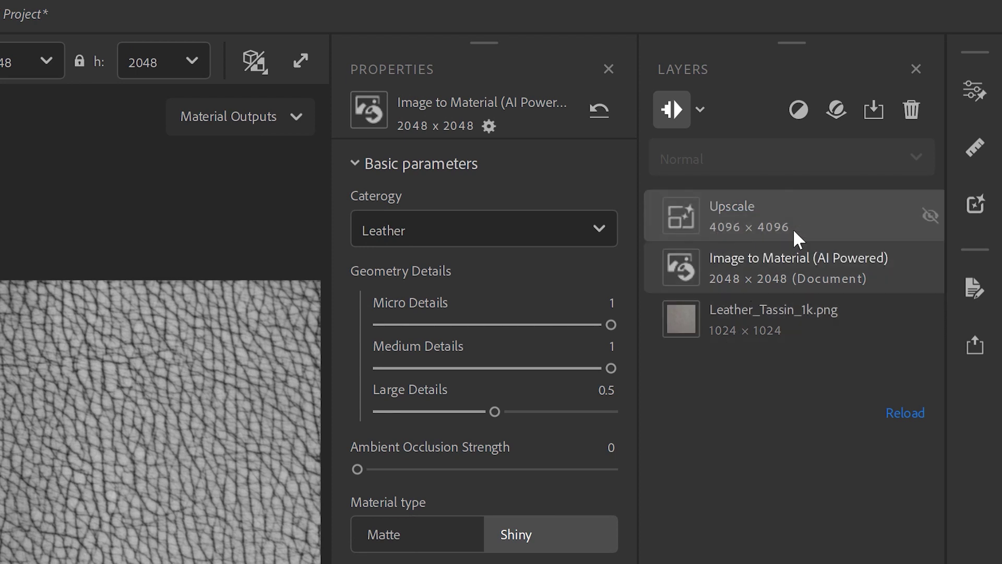
Set the layer resolution mode to Layer Input min. and give the Upscale layer 4x upsampling
click(699, 110)
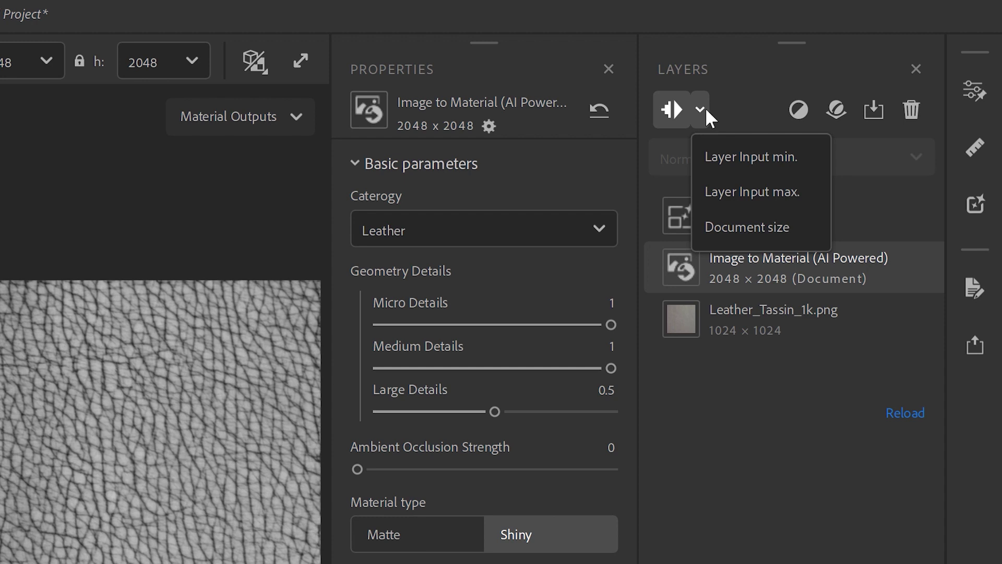
click(723, 155)
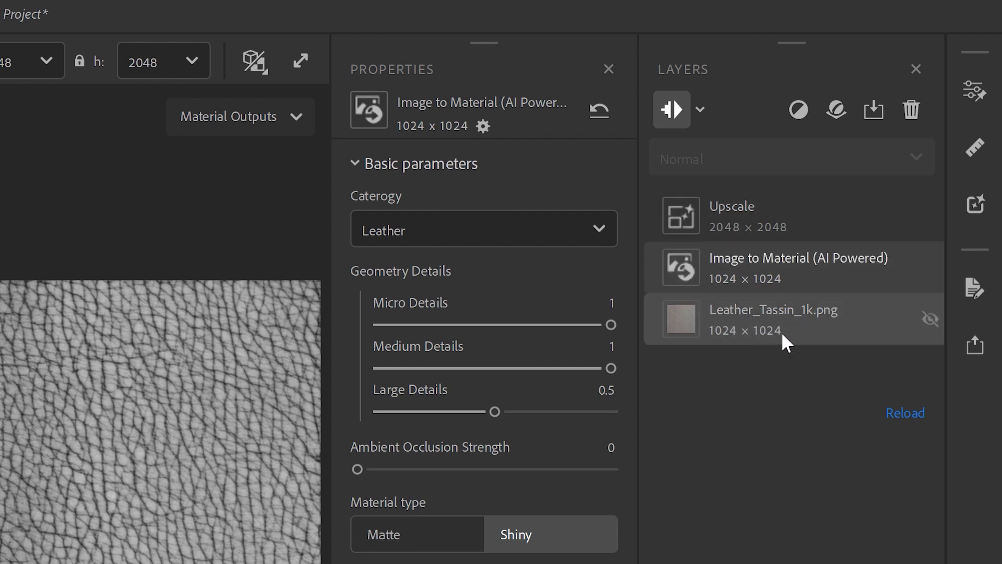
click(795, 227)
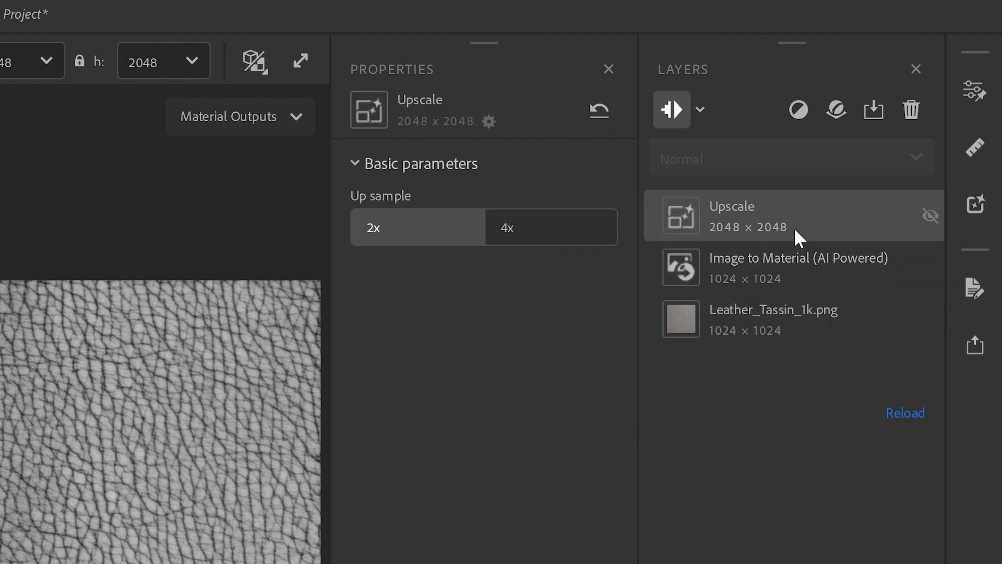
click(576, 227)
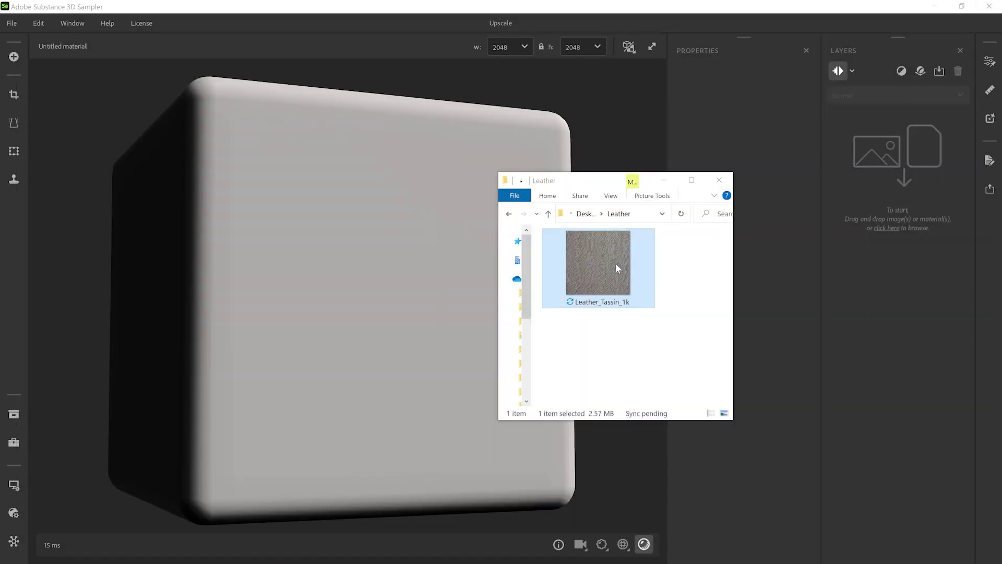
Drop Leather_Tassin_1k into Sampler, set the template size to 2048 x 2048 and enable Upscale material
drag(615, 263, 411, 269)
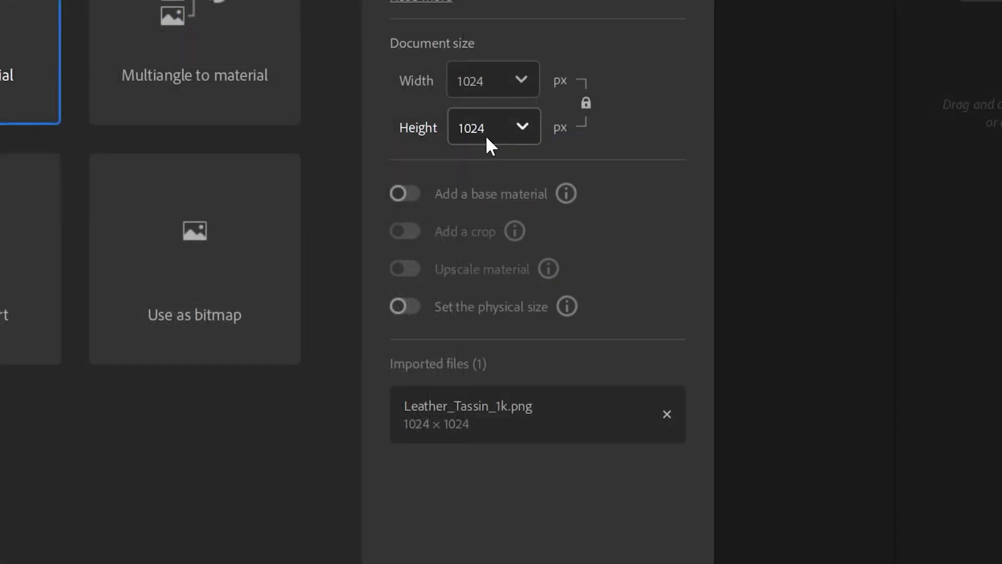
click(515, 79)
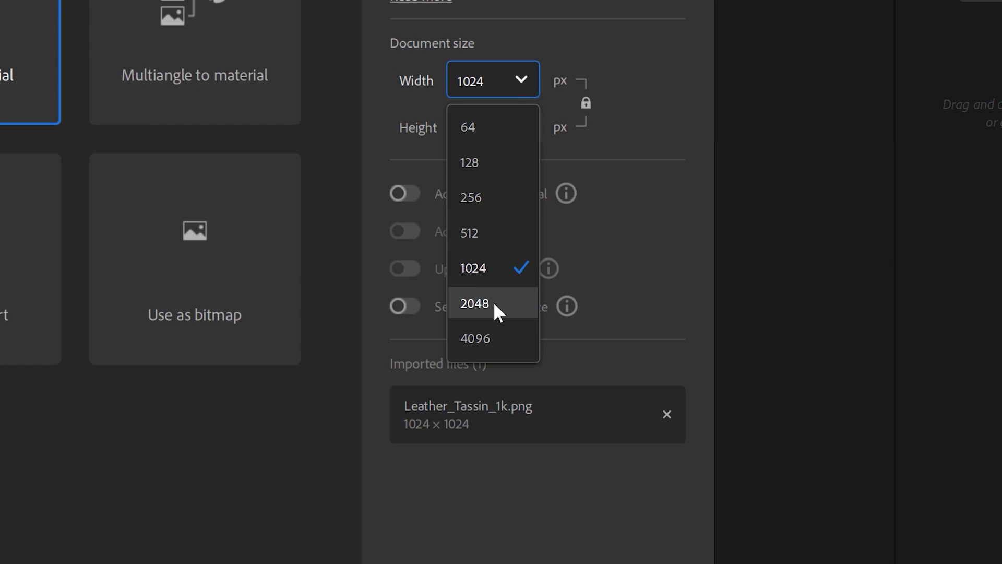
click(493, 302)
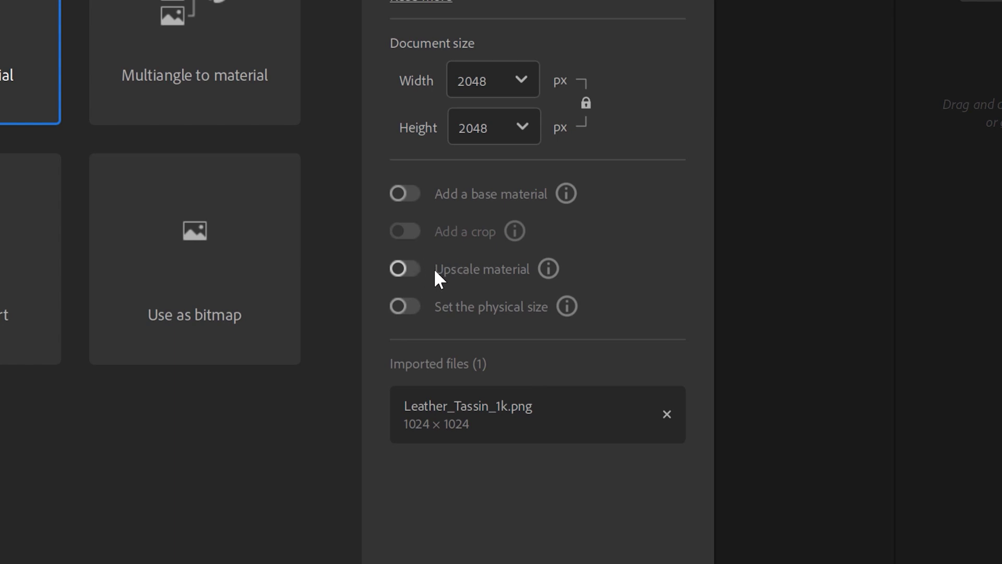
click(403, 267)
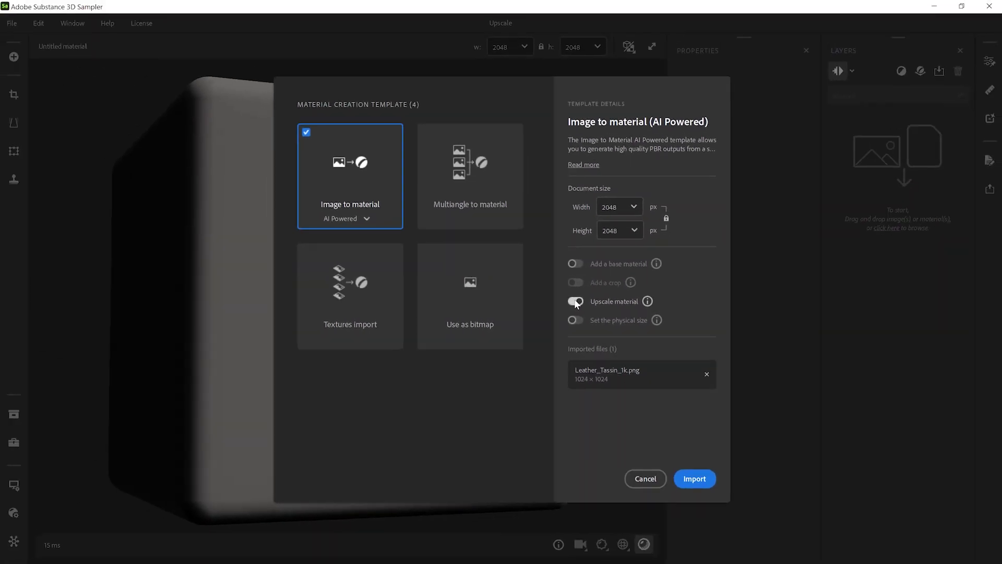
Import the scan as Image to Material, review its 1024 resolution options unchanged, then select the Upscale layer
click(693, 478)
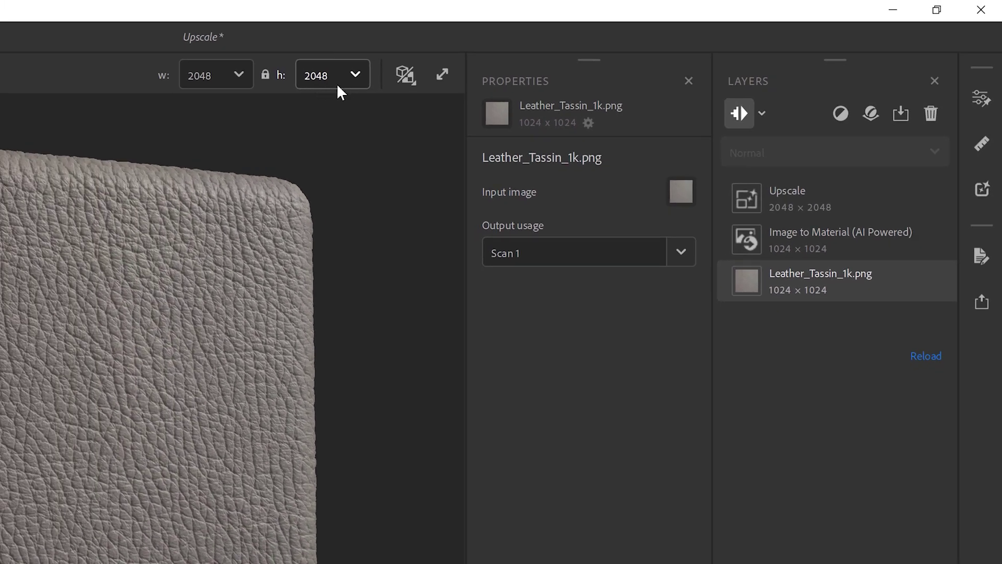
click(812, 254)
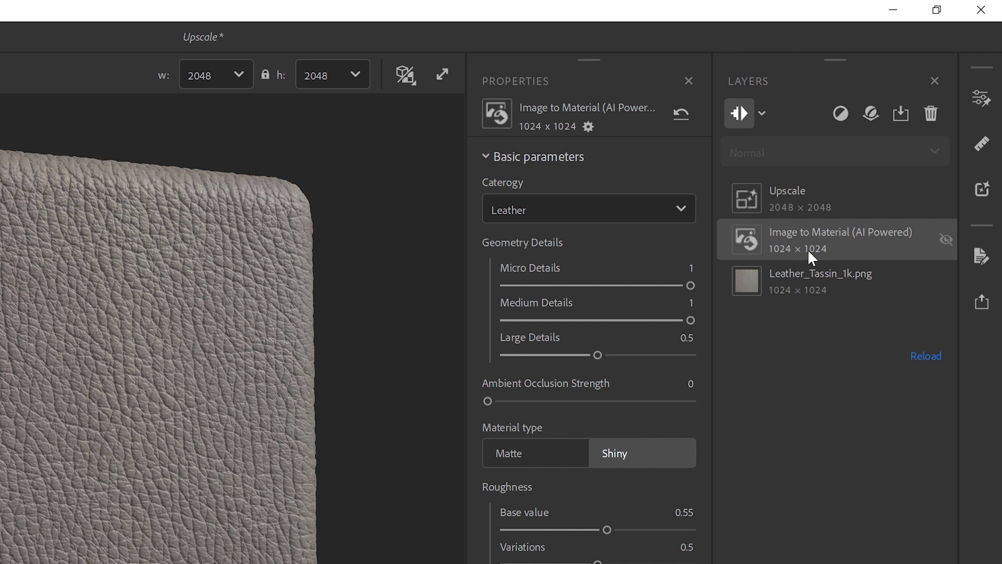
click(546, 126)
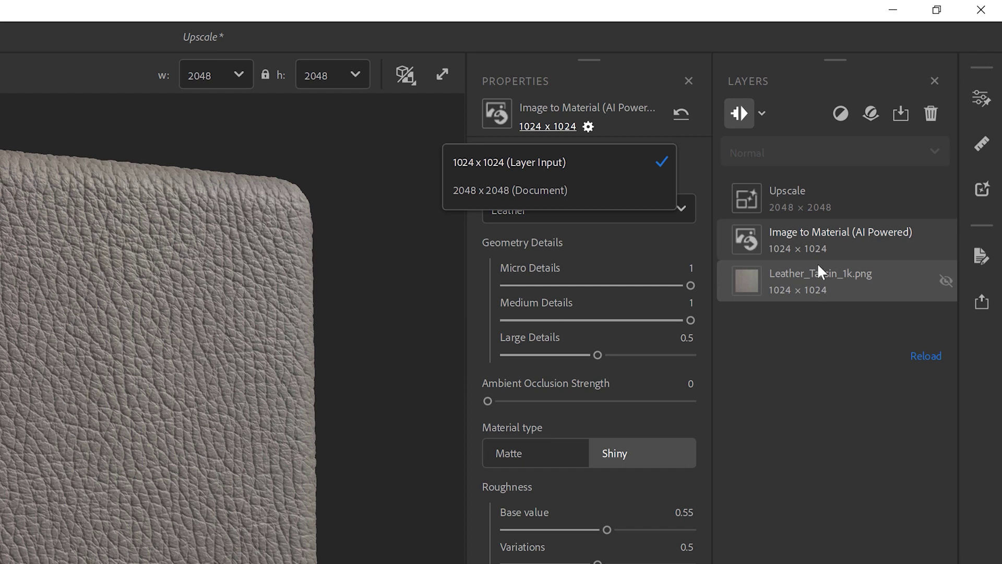
click(834, 196)
click(834, 196)
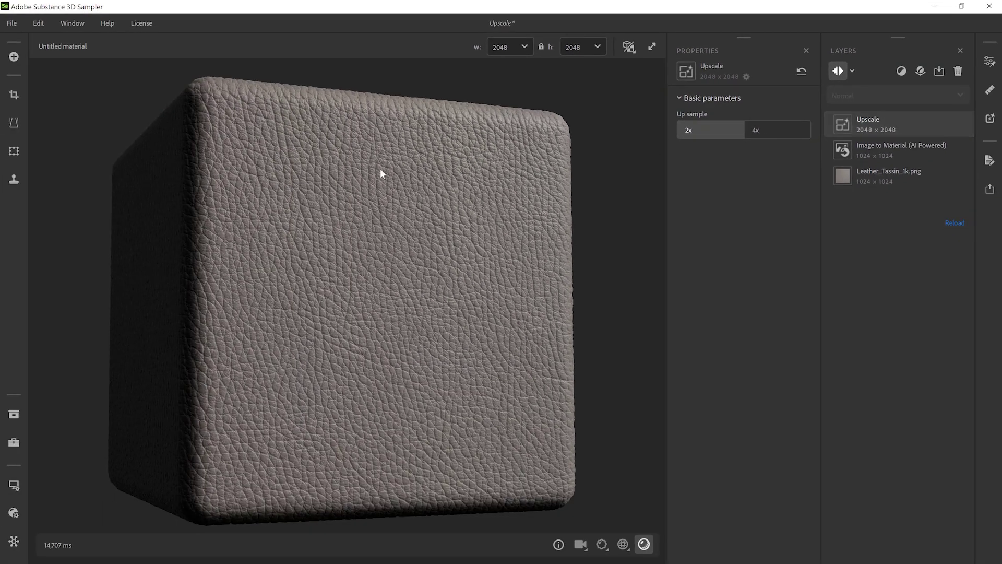
scroll(4, 563, up, 5)
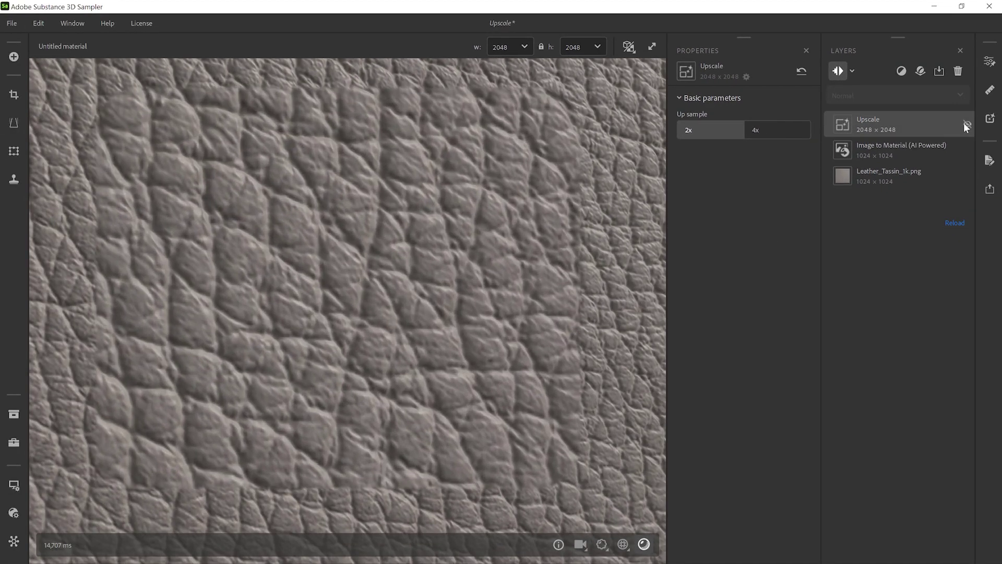
Compare the material with Upscale hidden and shown, switching its Up sample to 4x in between
click(965, 125)
click(966, 125)
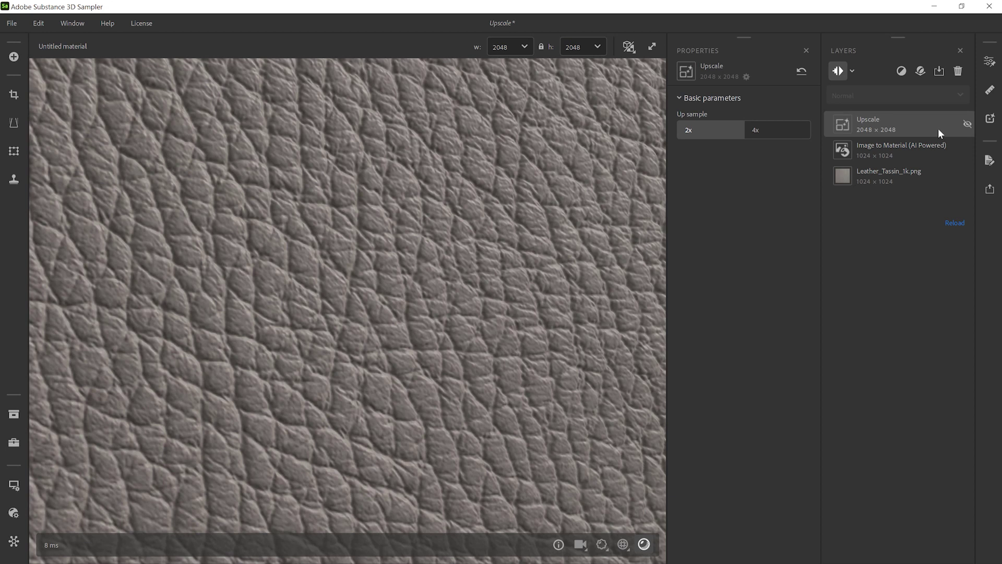
click(773, 129)
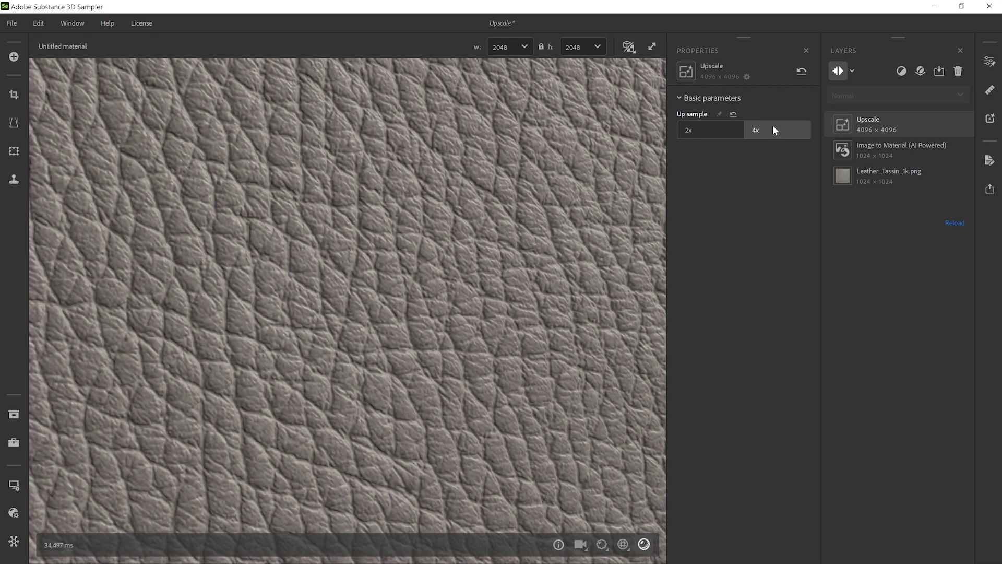
click(968, 124)
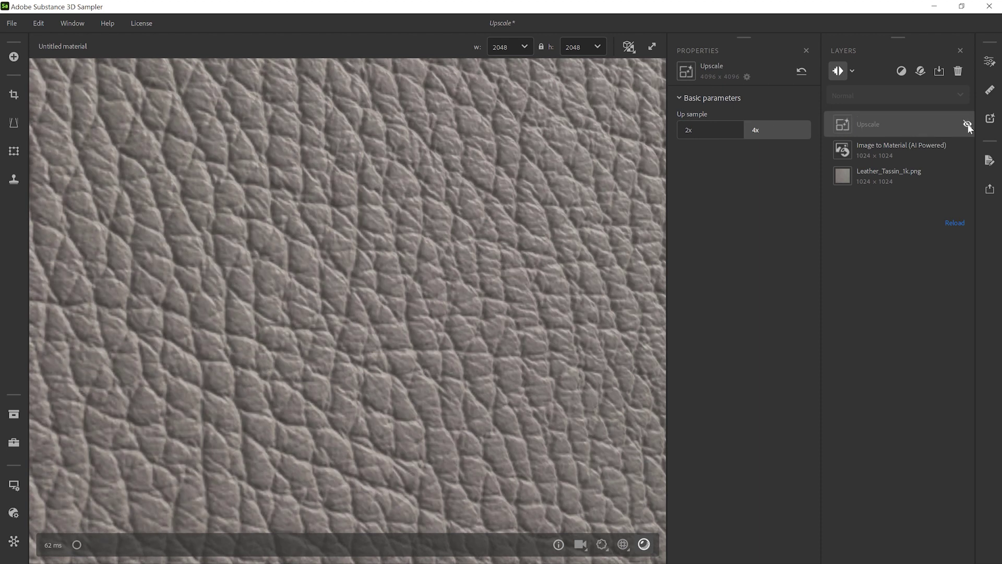
click(967, 124)
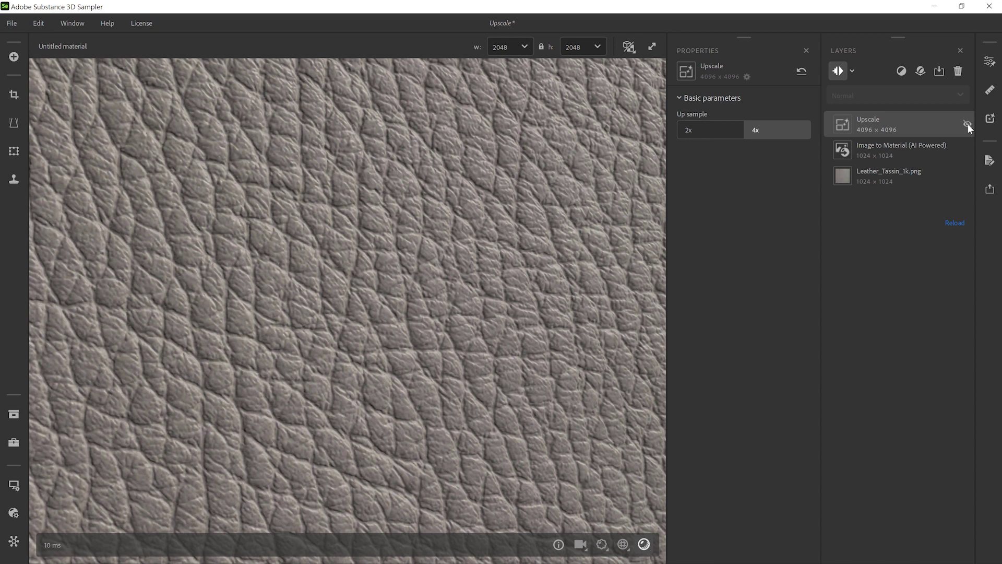
click(968, 123)
Restore the Upscale layer's visibility and add a Transform filter found by searching 'transf'
click(967, 124)
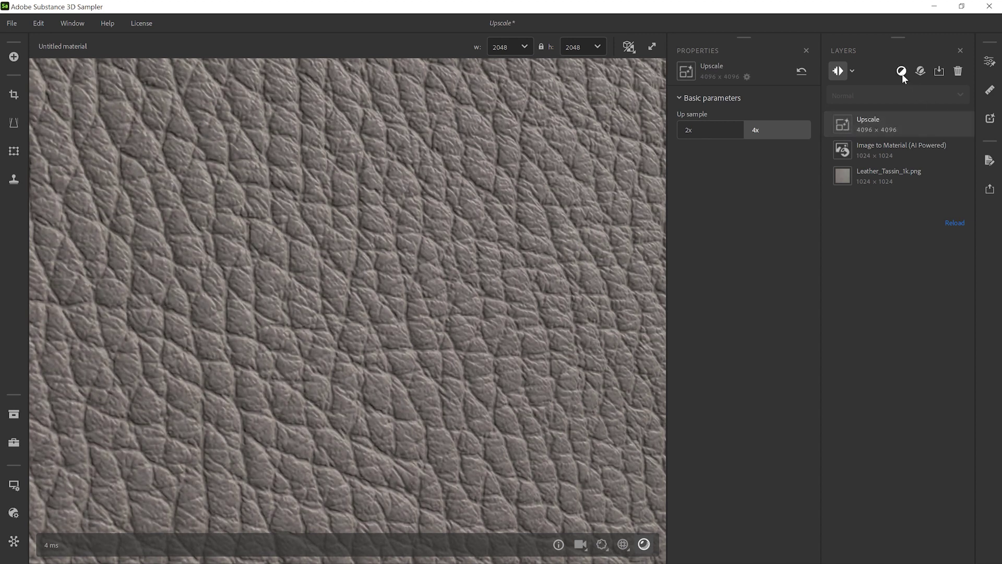
click(902, 72)
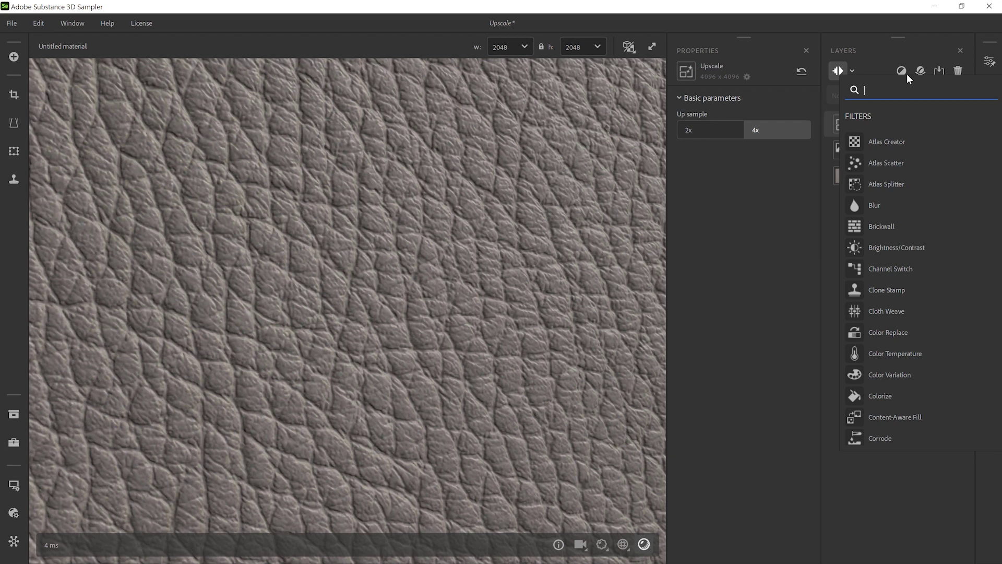
text(transf)
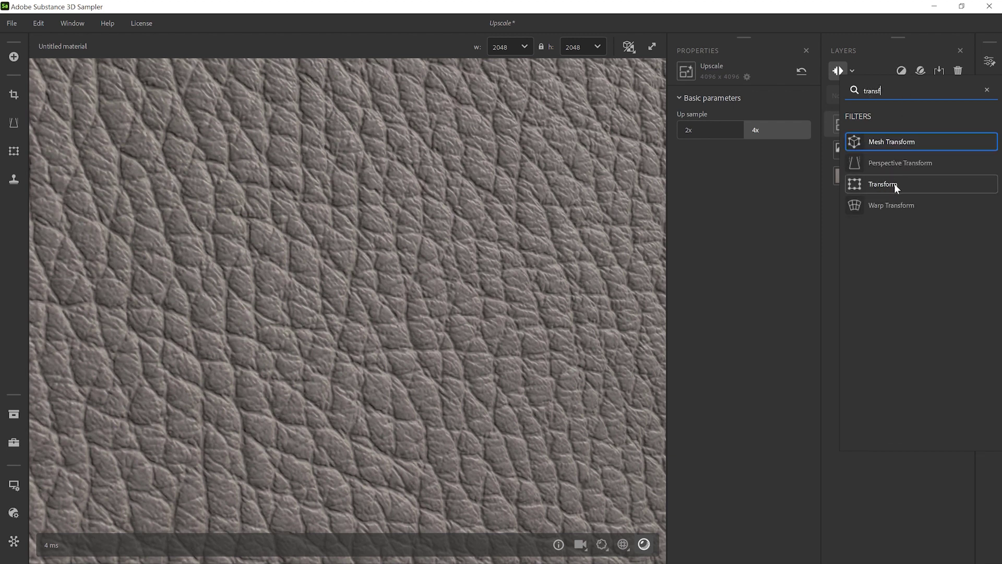
click(894, 183)
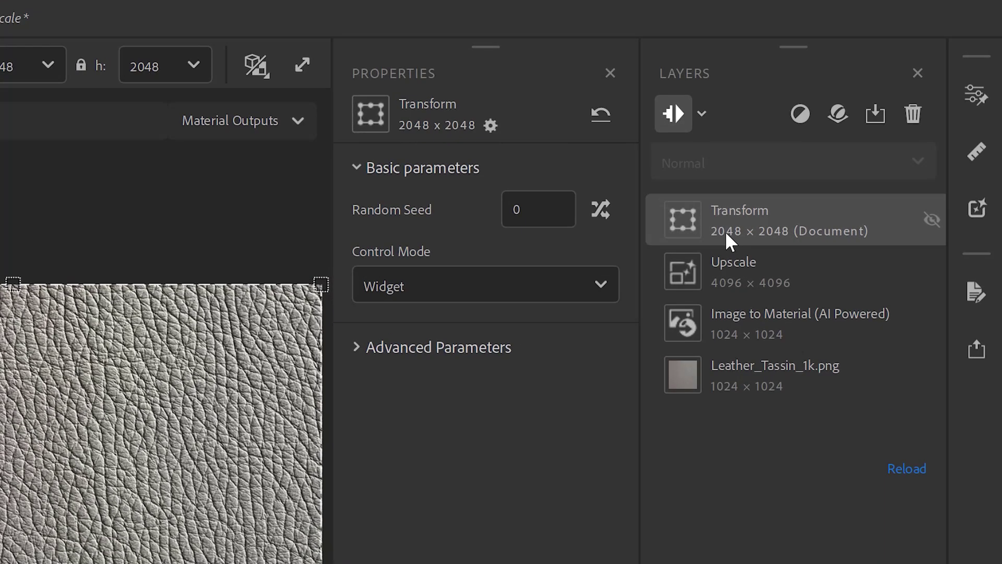
Move the Transform layer below Upscale and set its resolution mode to Layer Input min
drag(726, 234, 787, 306)
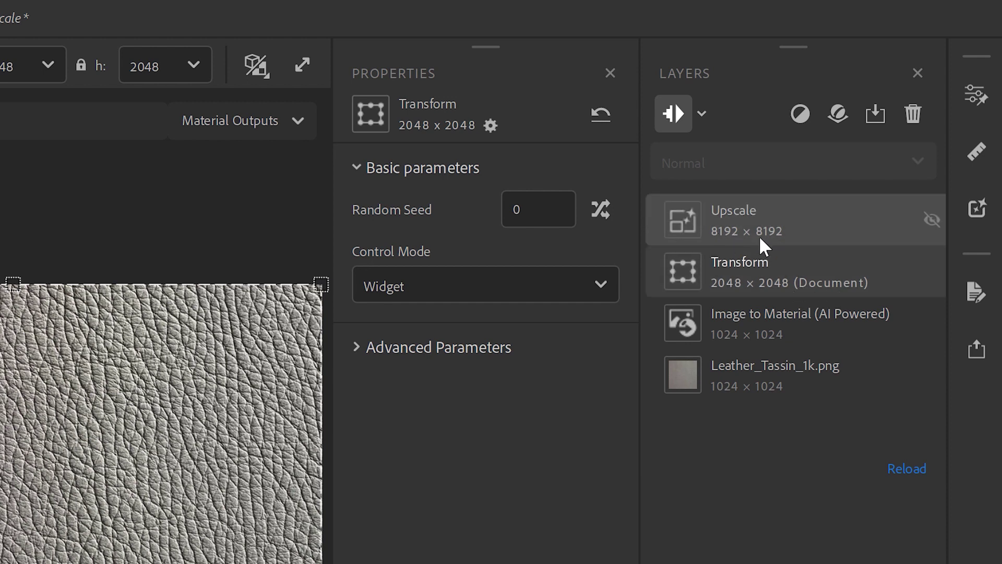
click(702, 113)
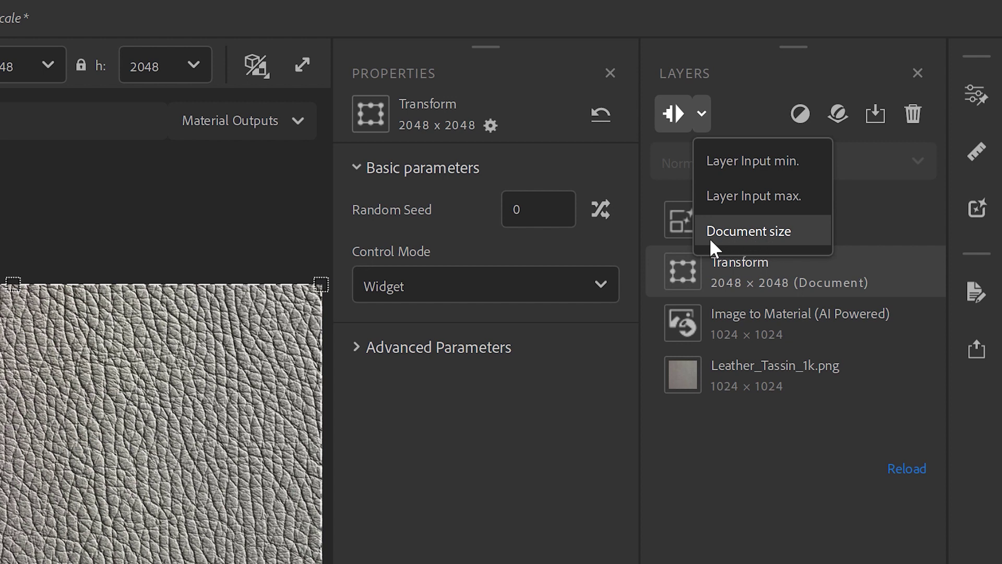
click(737, 161)
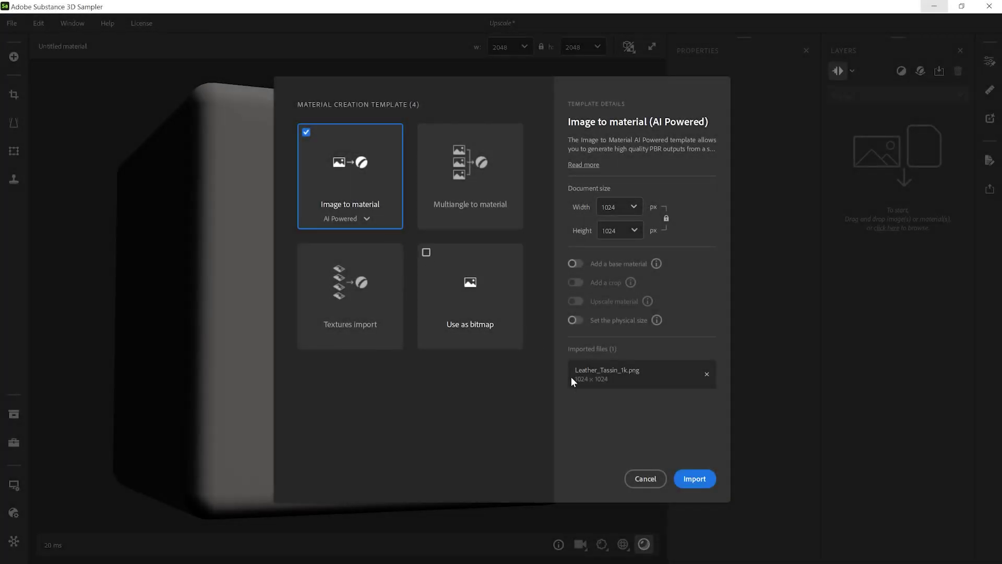
Import the leather scan as a material at 2048 width, accepting the upscale at the quality warning
click(631, 206)
click(621, 319)
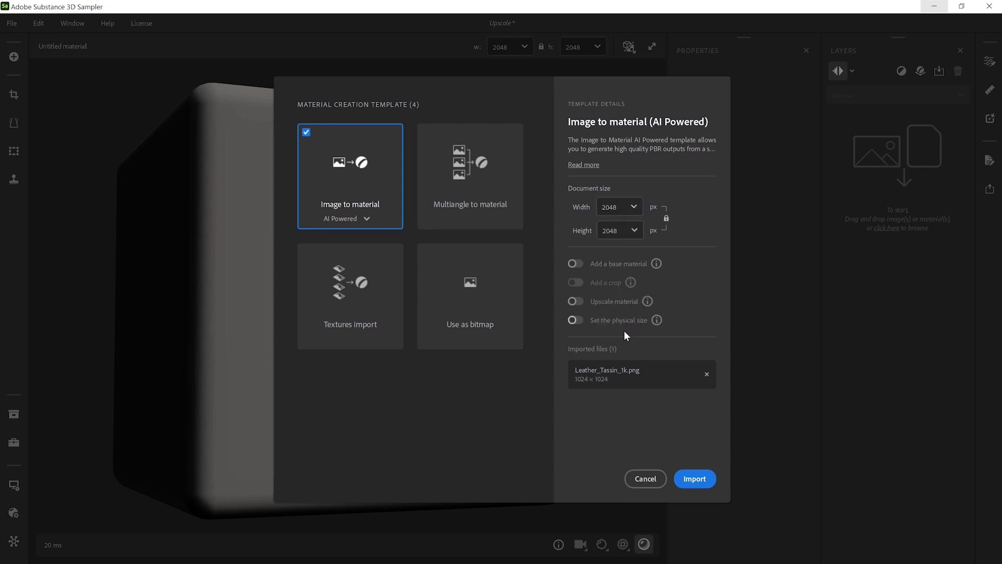
click(685, 483)
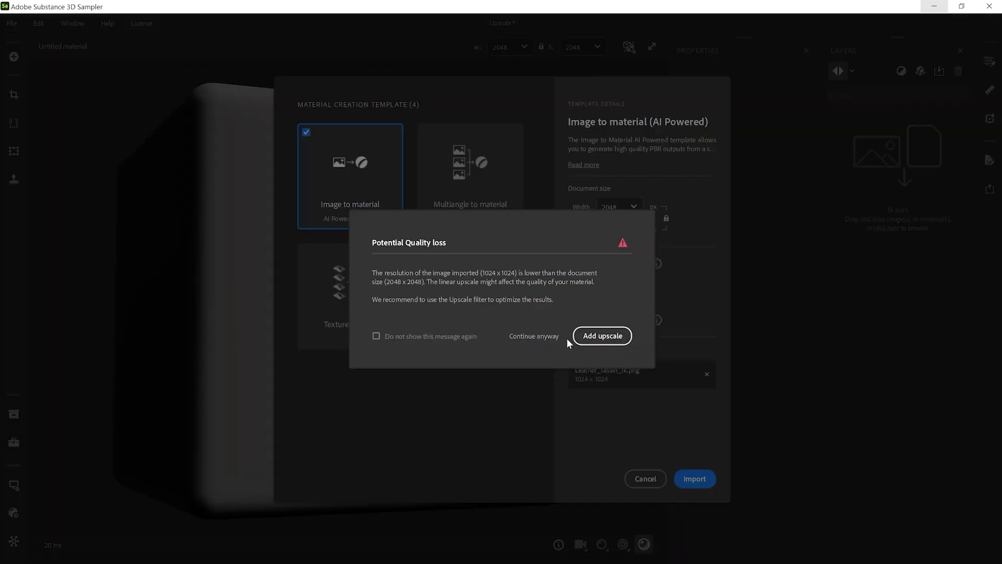
click(602, 338)
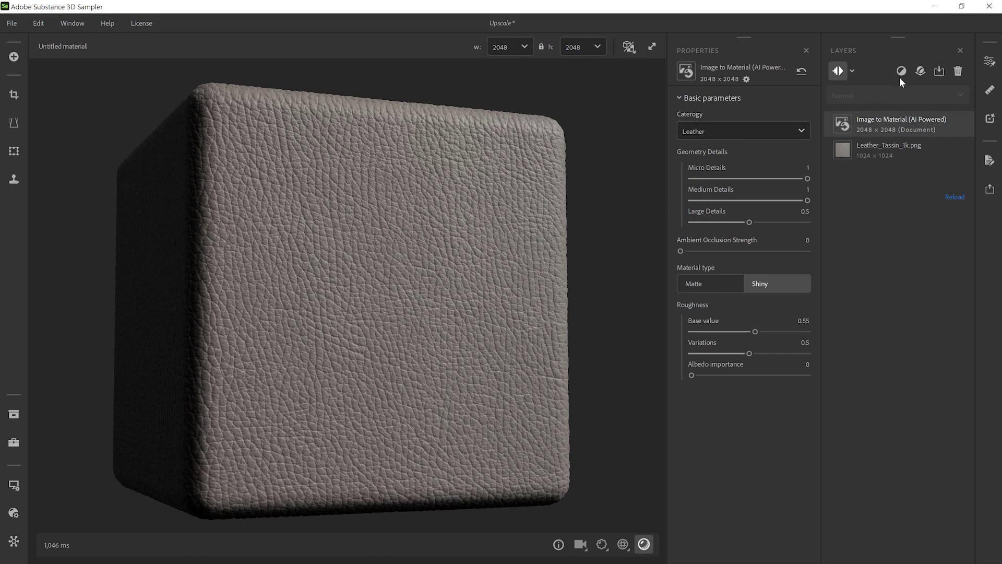
Add an Upscale filter and set its resolution mode to Layer Input min
click(901, 76)
text(upscale)
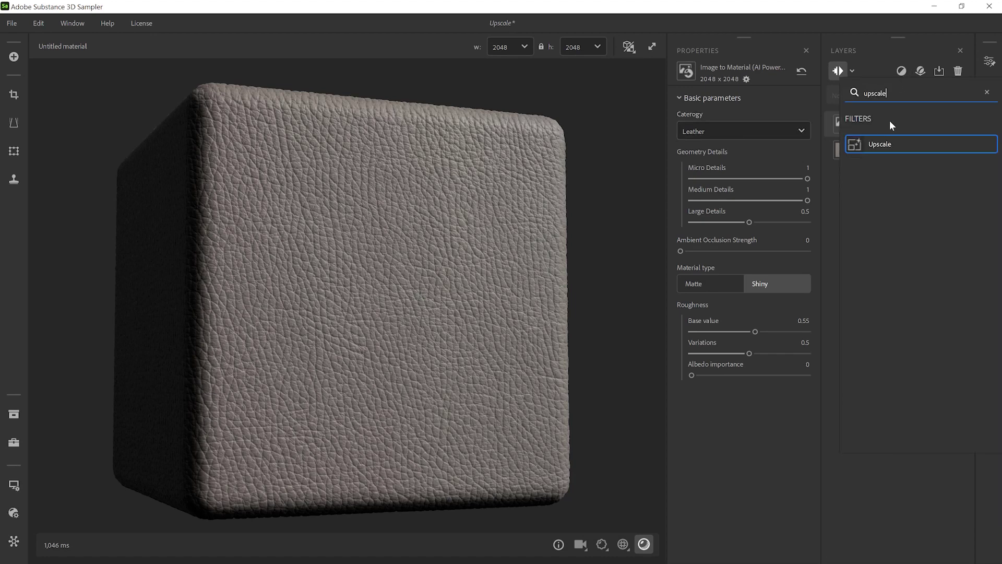
click(885, 143)
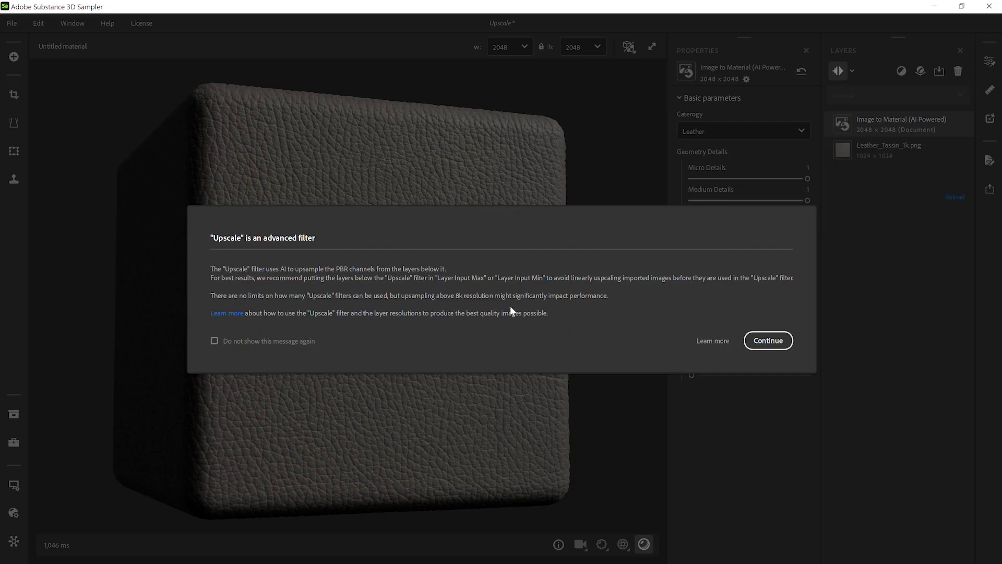
click(756, 340)
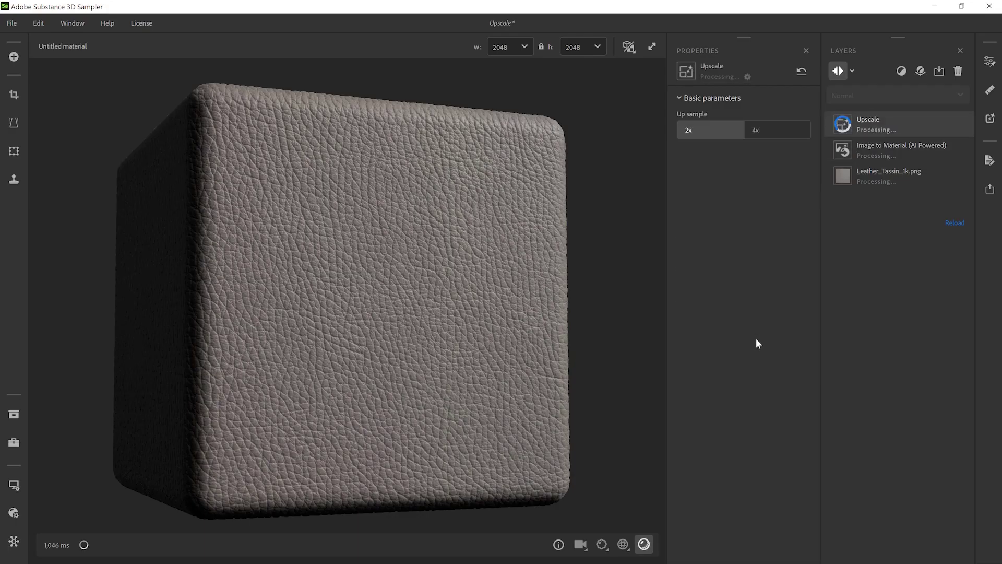
click(852, 71)
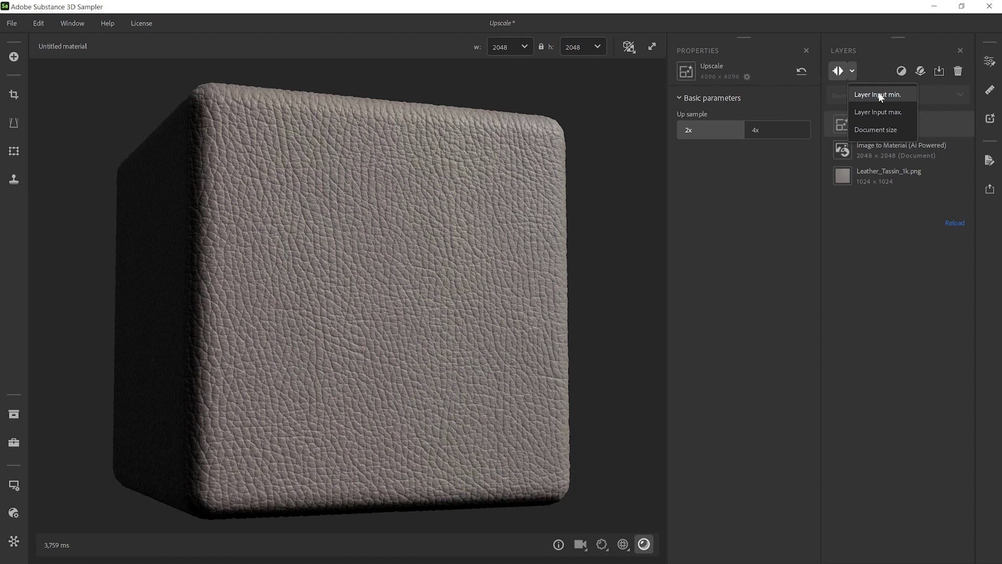
click(878, 94)
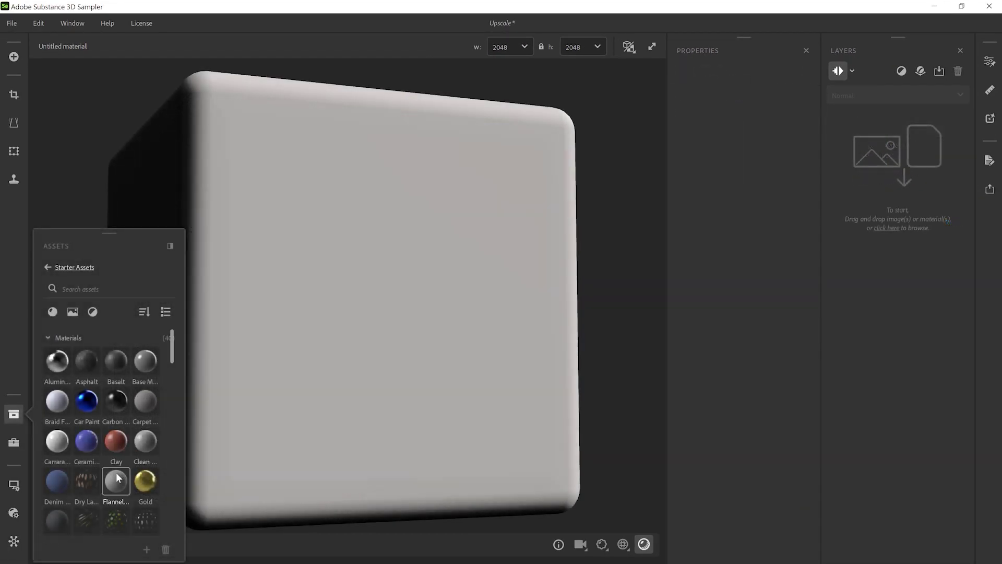
Apply Flannel Fabric to the viewport, then show Default Layer Resolution options in Preferences
drag(116, 471, 297, 340)
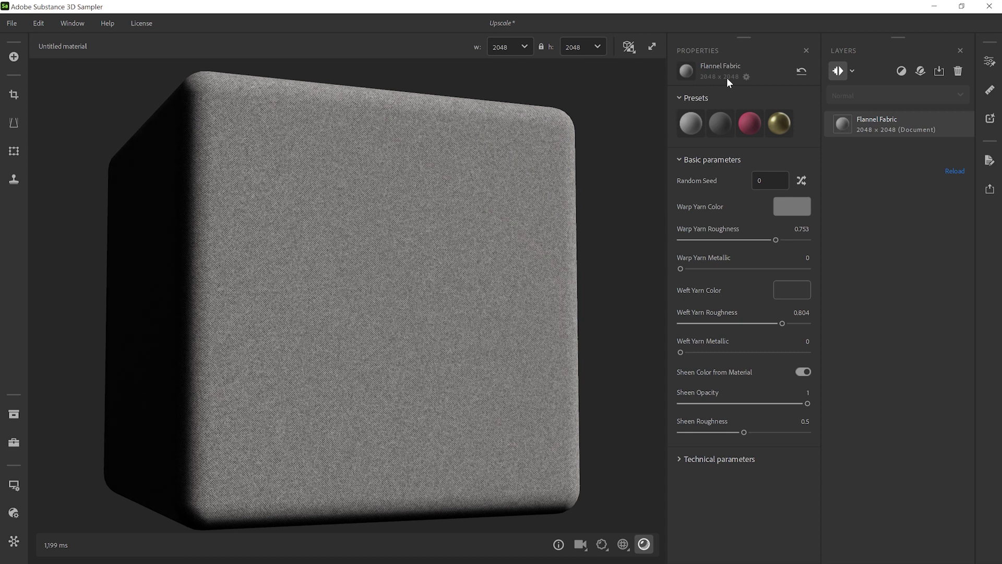
click(40, 23)
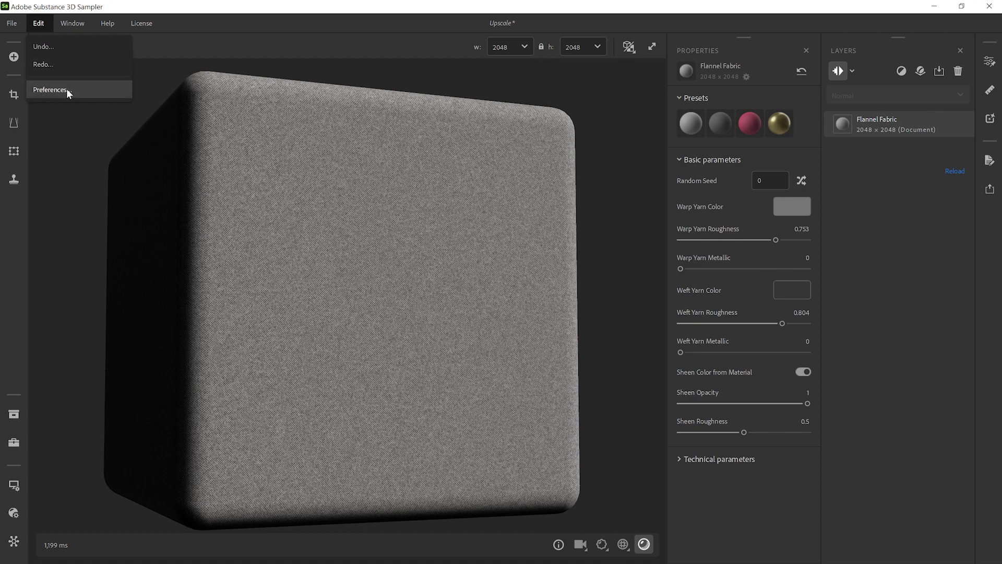
click(95, 93)
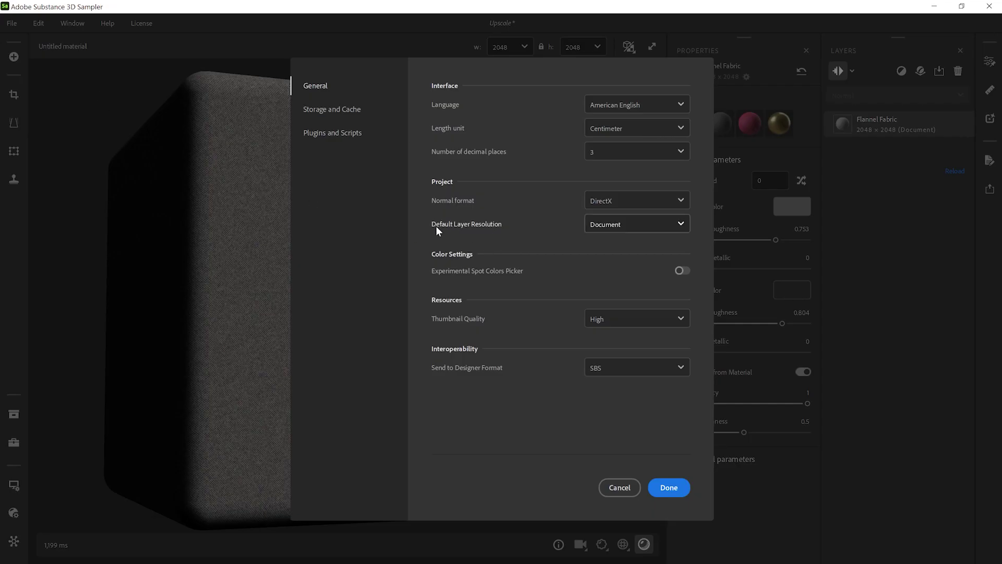
click(628, 224)
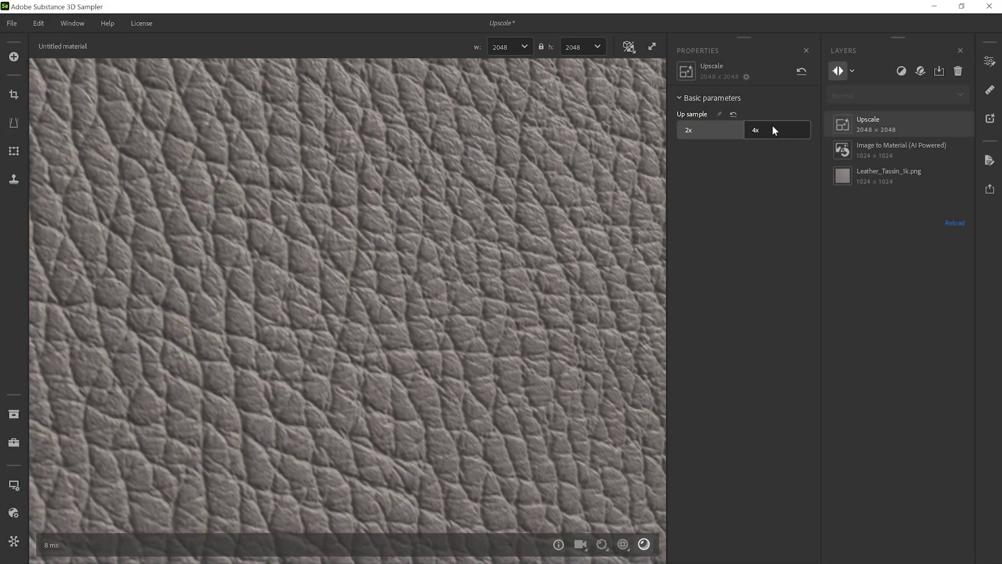
Switch the Upscale layer's Up sample to 4x for 4096 × 4096 output
click(773, 126)
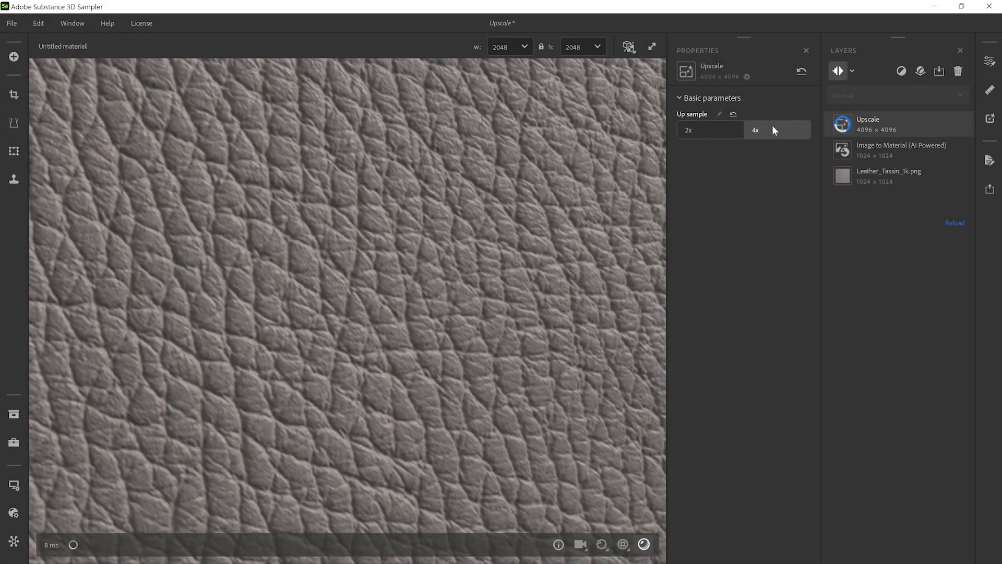